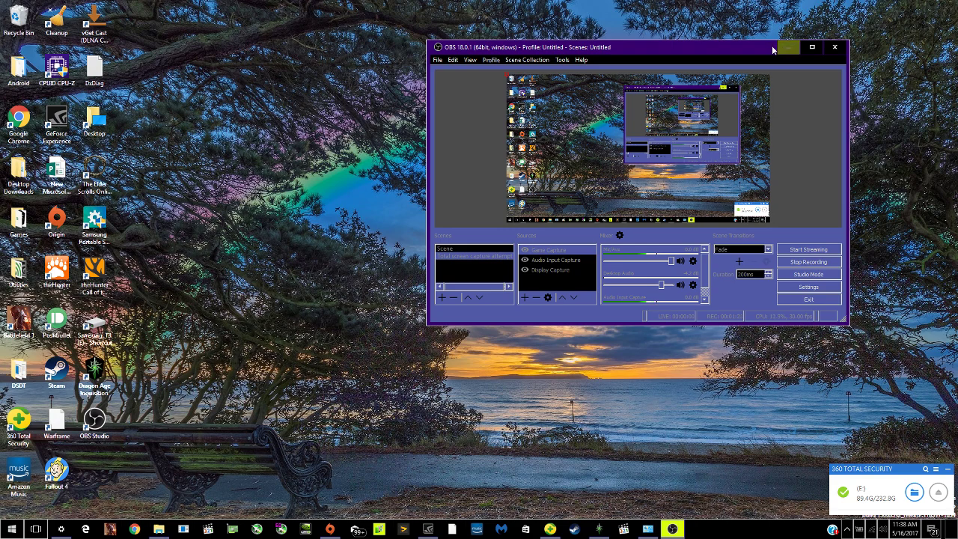
Step: Minimize OBS and close the Videos folder window from its taskbar preview
{"action": "left_click", "coordinate": [789, 47]}
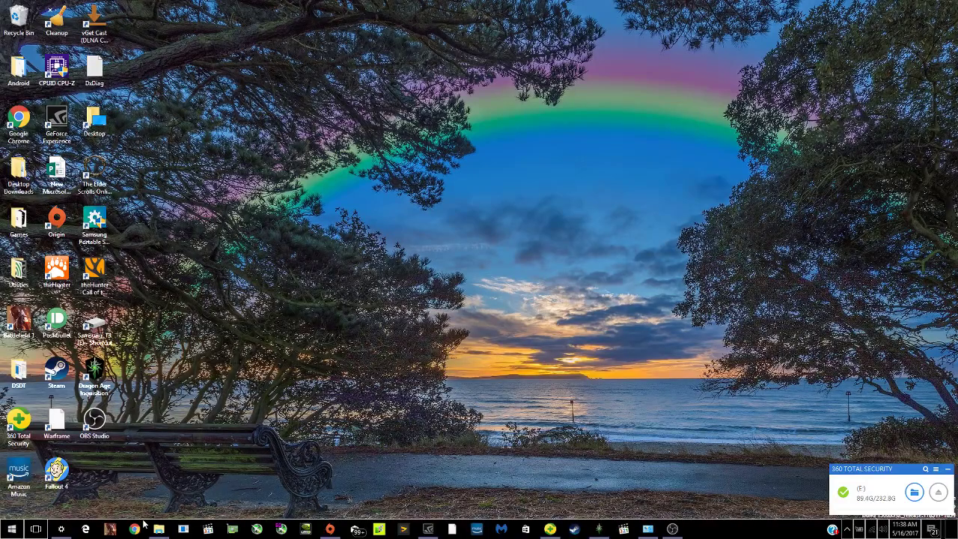
{"action": "mouse_move", "coordinate": [161, 535]}
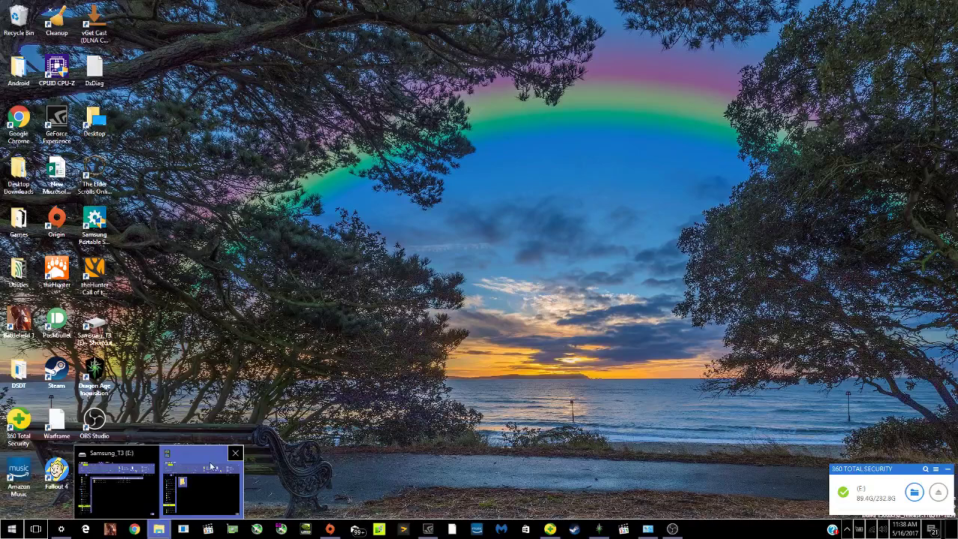
{"action": "mouse_move", "coordinate": [188, 466]}
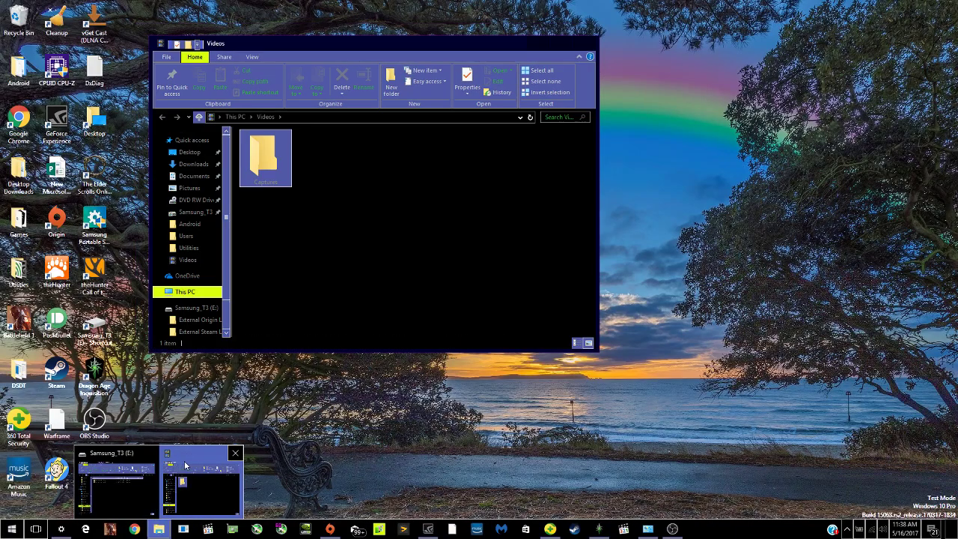
{"action": "left_click", "coordinate": [235, 453]}
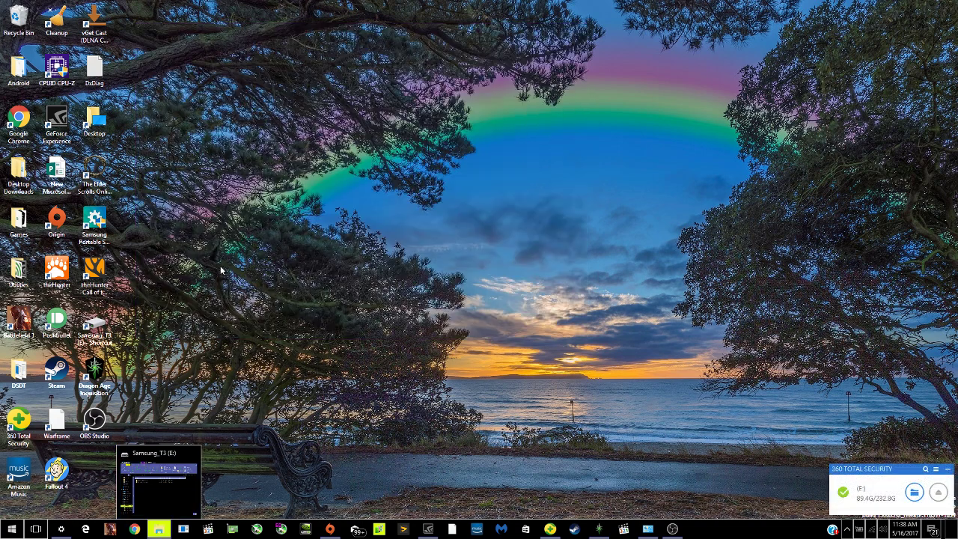
Step: Restore the Samsung_T3 (E:) window, then go through Local Disk (C:) to This PC
{"action": "left_click", "coordinate": [160, 486]}
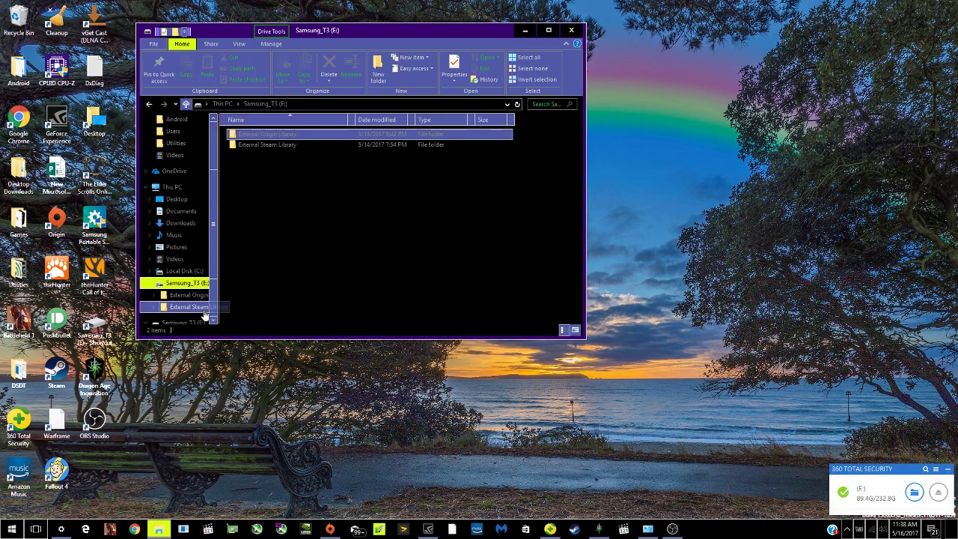
{"action": "left_click", "coordinate": [185, 274]}
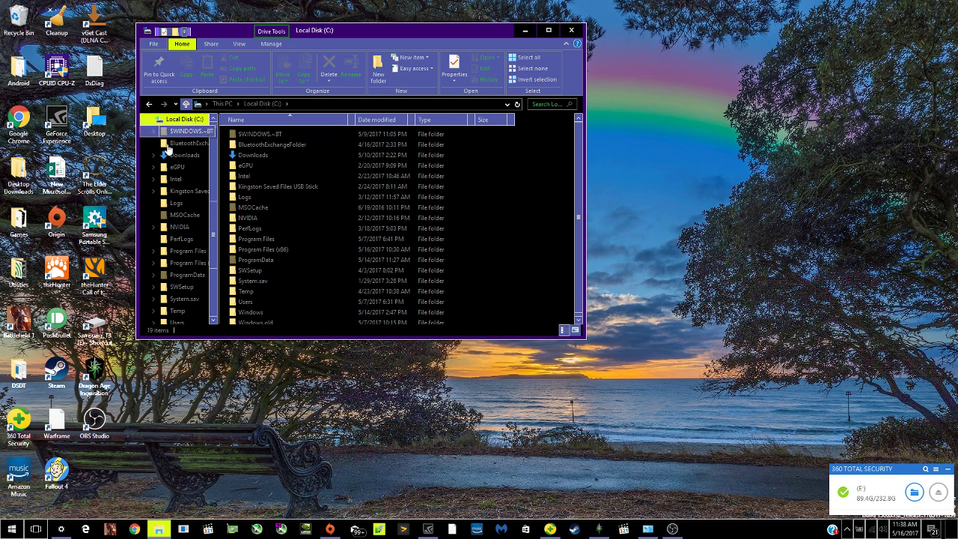
{"action": "scroll", "coordinate": [170, 169], "scroll_direction": "up", "scroll_amount": 2}
{"action": "scroll", "coordinate": [178, 187], "scroll_direction": "up", "scroll_amount": 2}
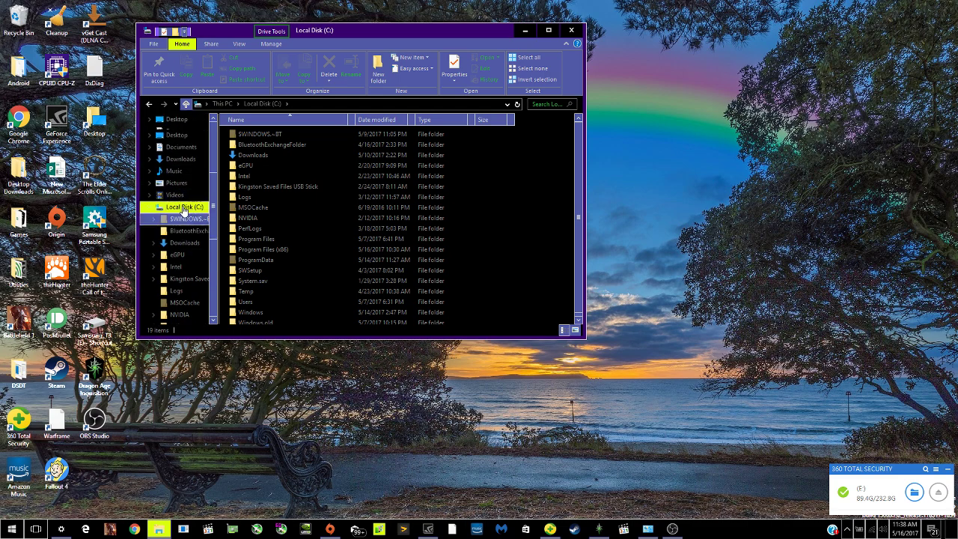
{"action": "scroll", "coordinate": [181, 212], "scroll_direction": "up", "scroll_amount": 2}
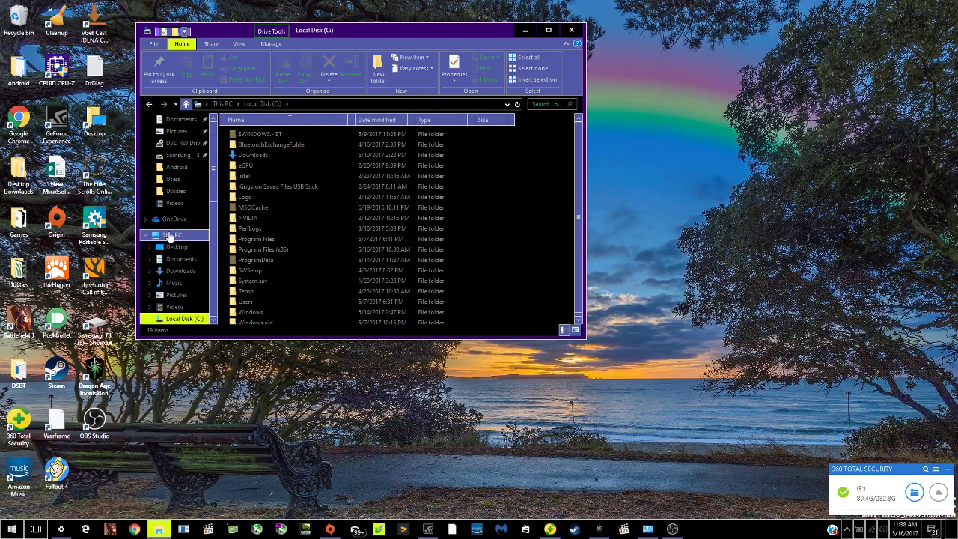
{"action": "left_click", "coordinate": [169, 235]}
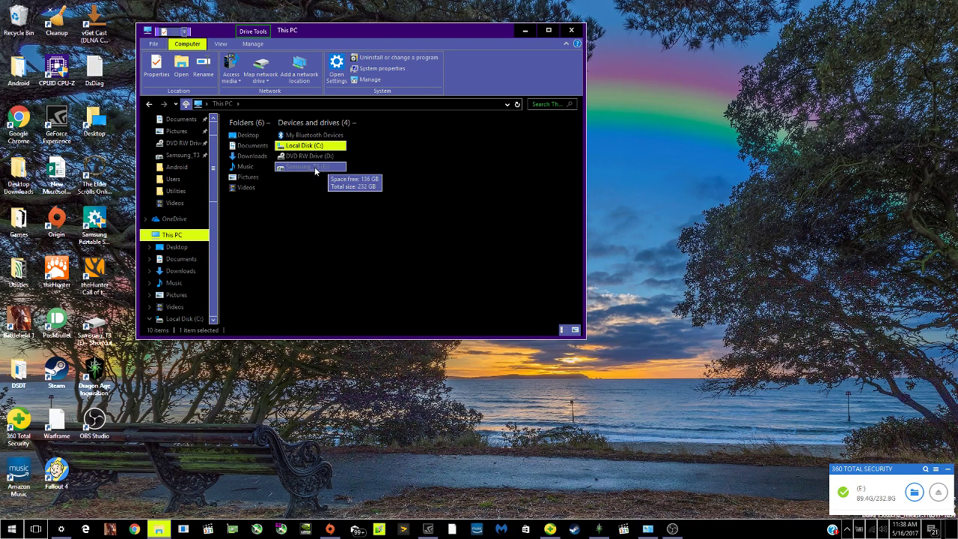
{"action": "left_click", "coordinate": [314, 169]}
{"action": "right_click", "coordinate": [314, 171]}
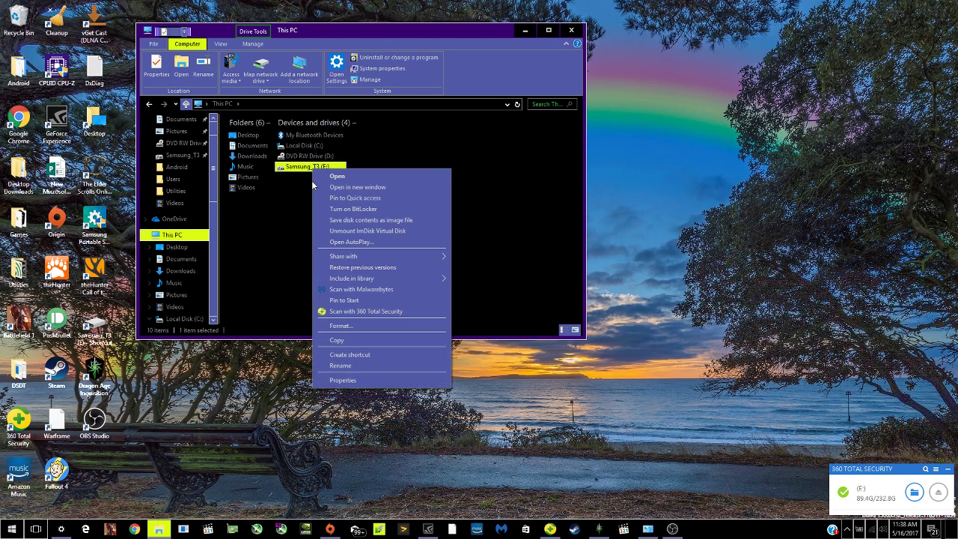
{"action": "left_click", "coordinate": [369, 385]}
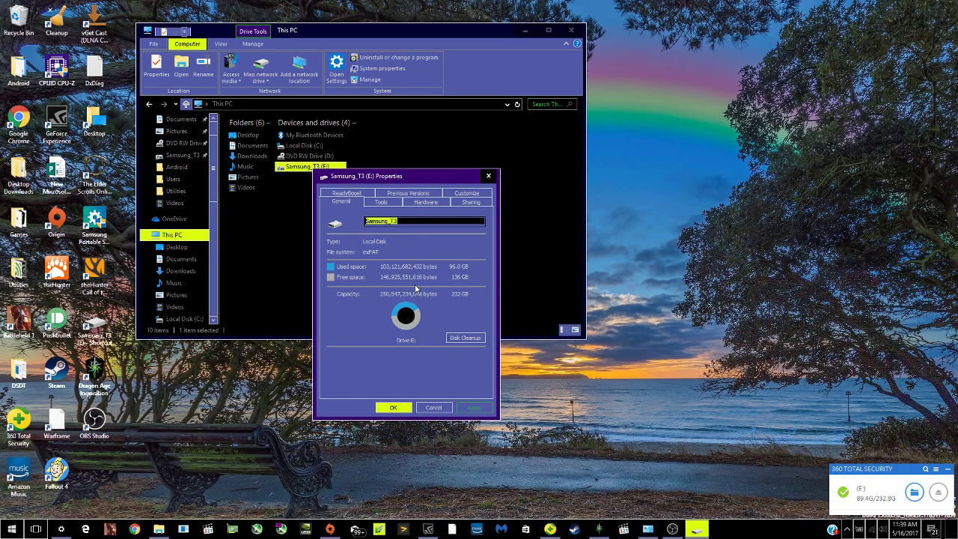
{"action": "left_click", "coordinate": [391, 204]}
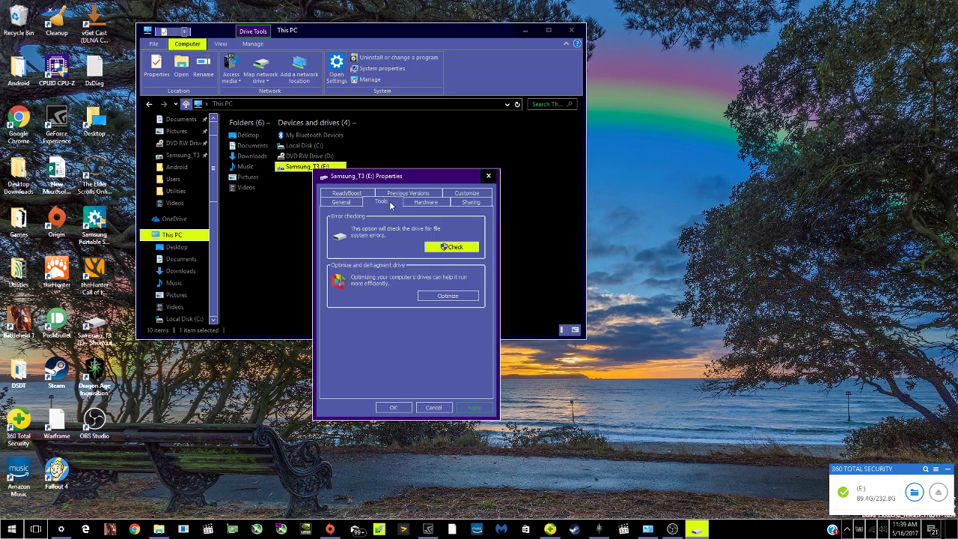
{"action": "left_click", "coordinate": [425, 204]}
{"action": "left_click", "coordinate": [463, 203]}
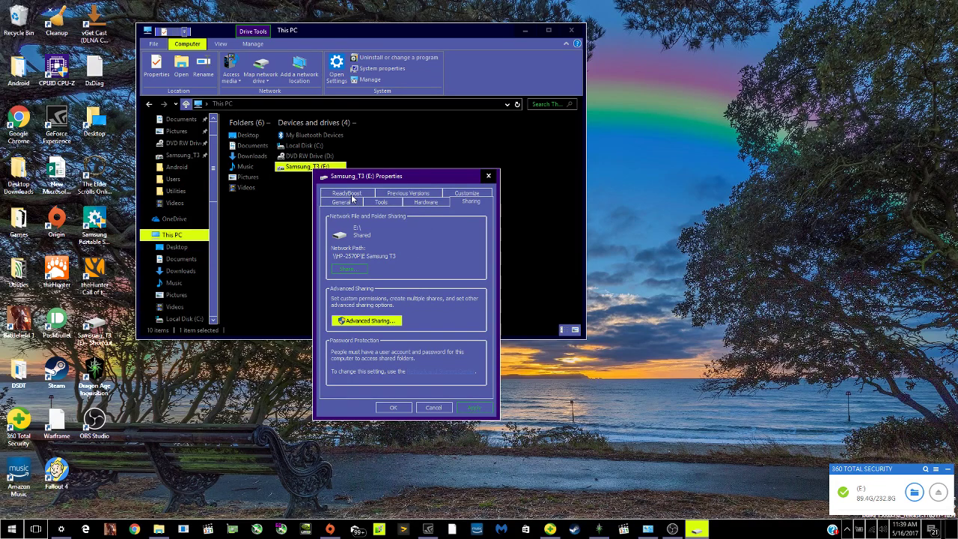
{"action": "left_click", "coordinate": [460, 195]}
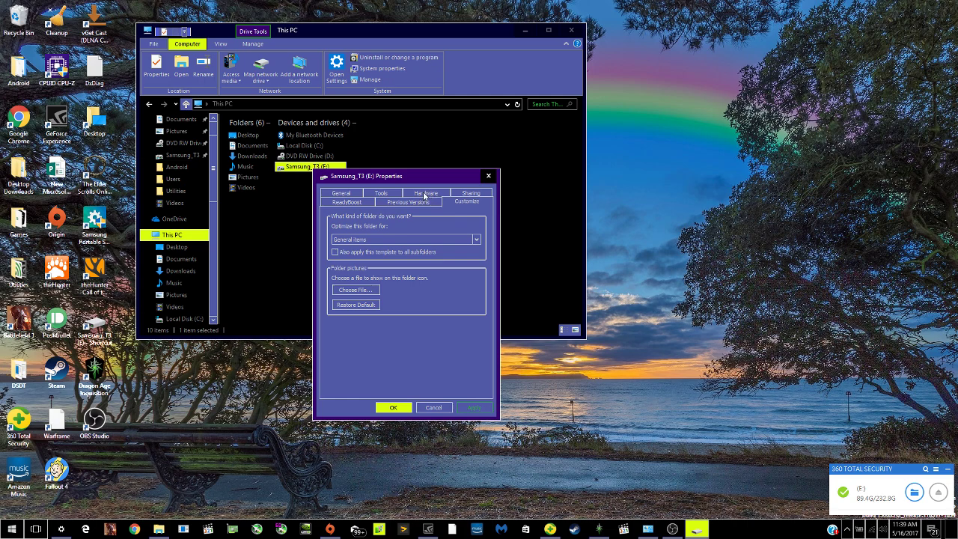
{"action": "left_click", "coordinate": [426, 195]}
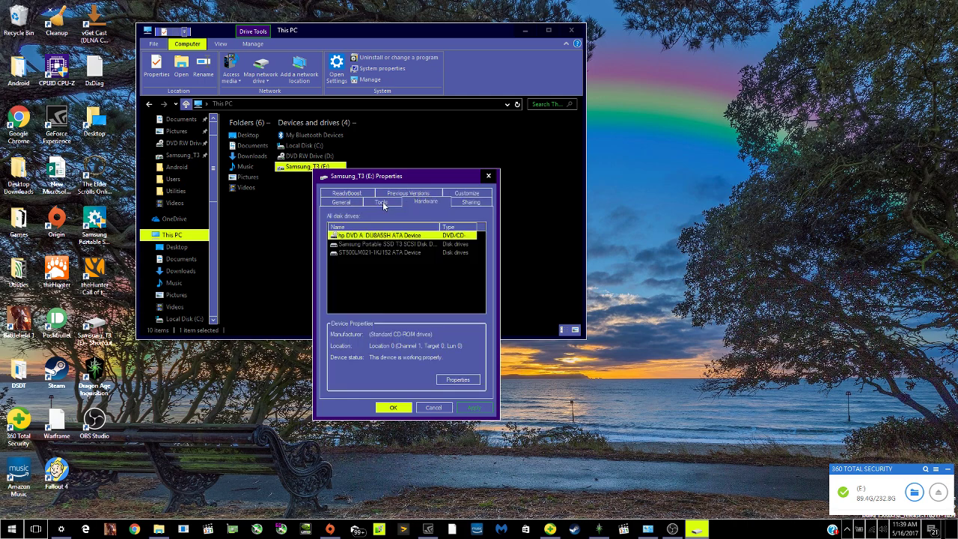
{"action": "left_click", "coordinate": [385, 205]}
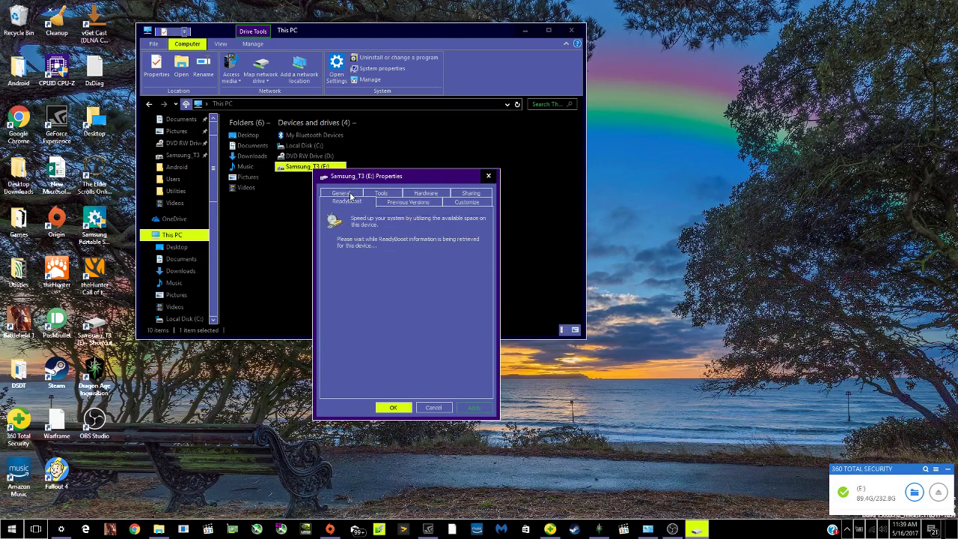
{"action": "left_click", "coordinate": [489, 176]}
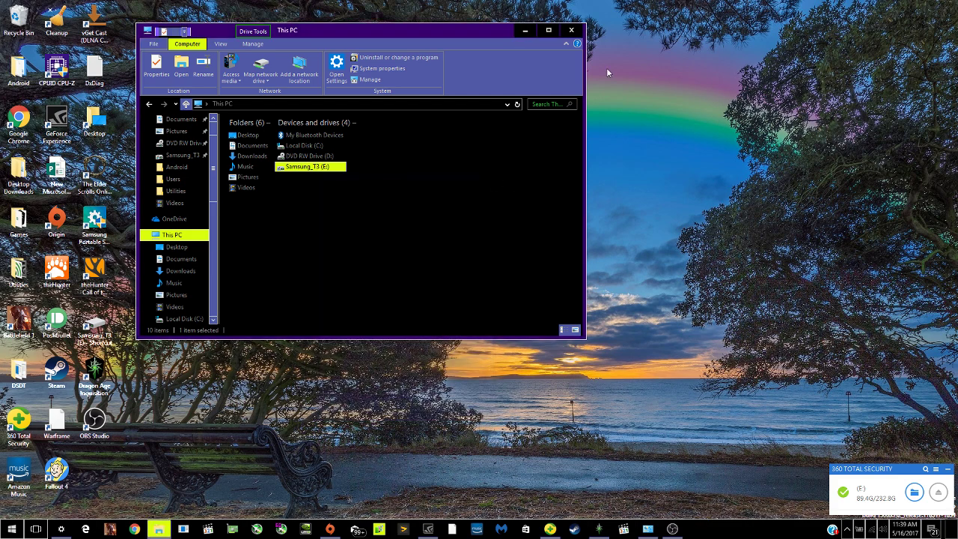
Step: Open Format for Samsung_T3 (E:), review the 232 GB NTFS defaults, and close it unformatted
{"action": "left_click", "coordinate": [527, 30]}
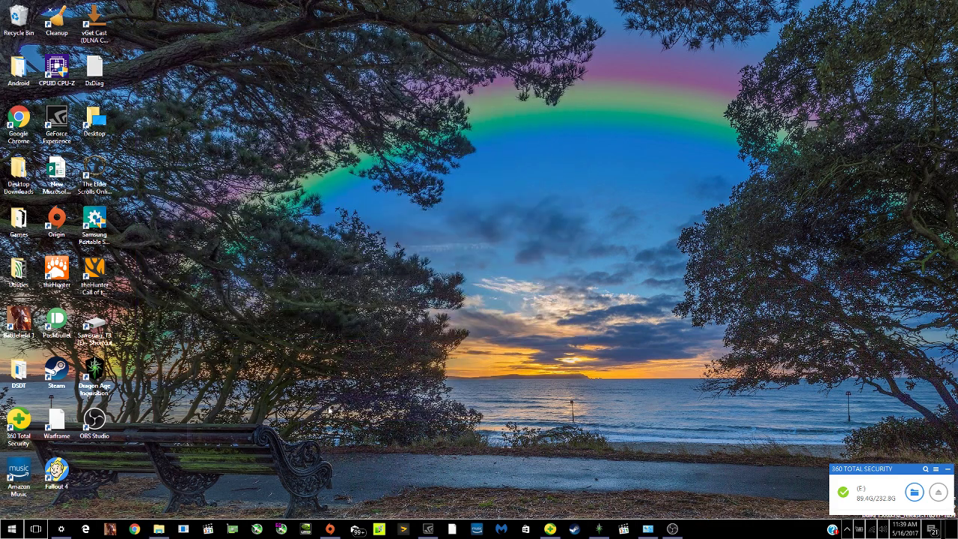
{"action": "left_click", "coordinate": [159, 529]}
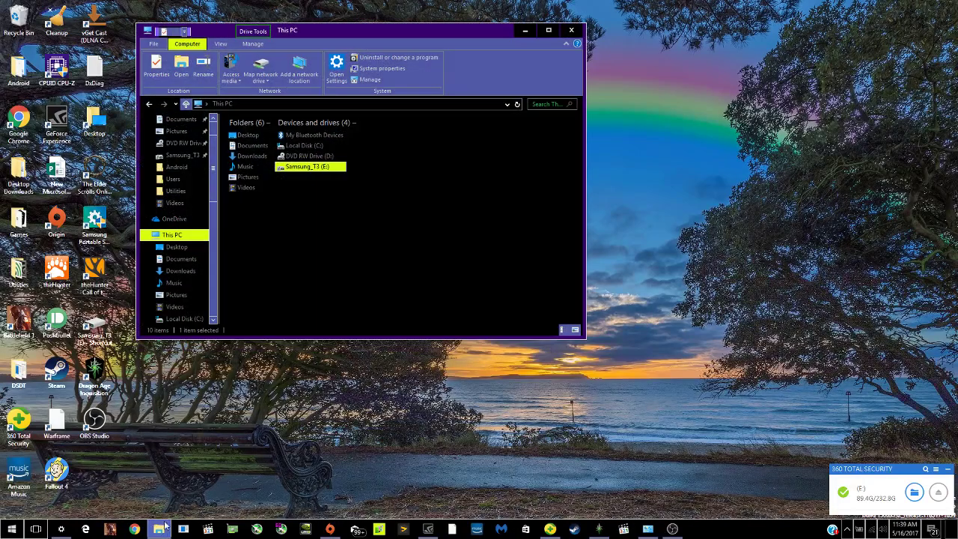
{"action": "double_click", "coordinate": [181, 238]}
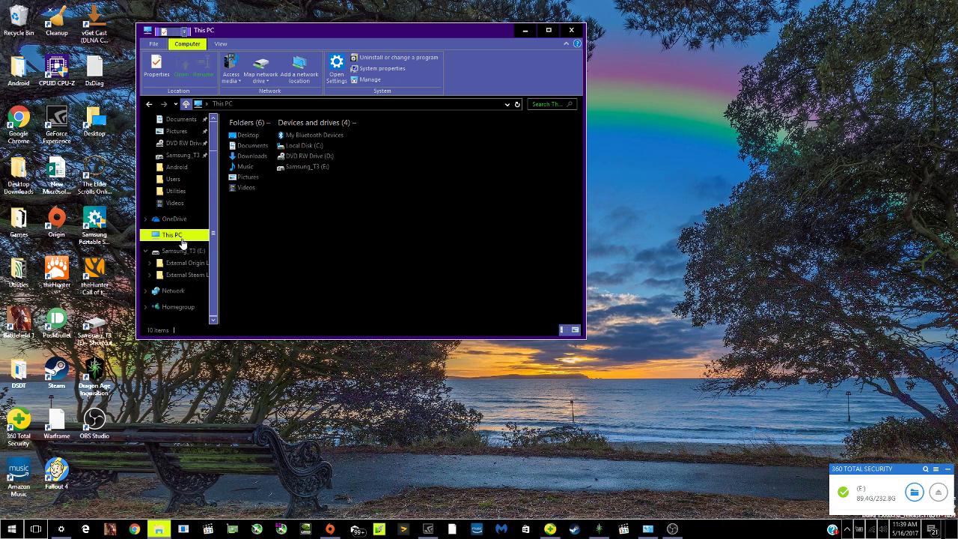
{"action": "right_click", "coordinate": [299, 170]}
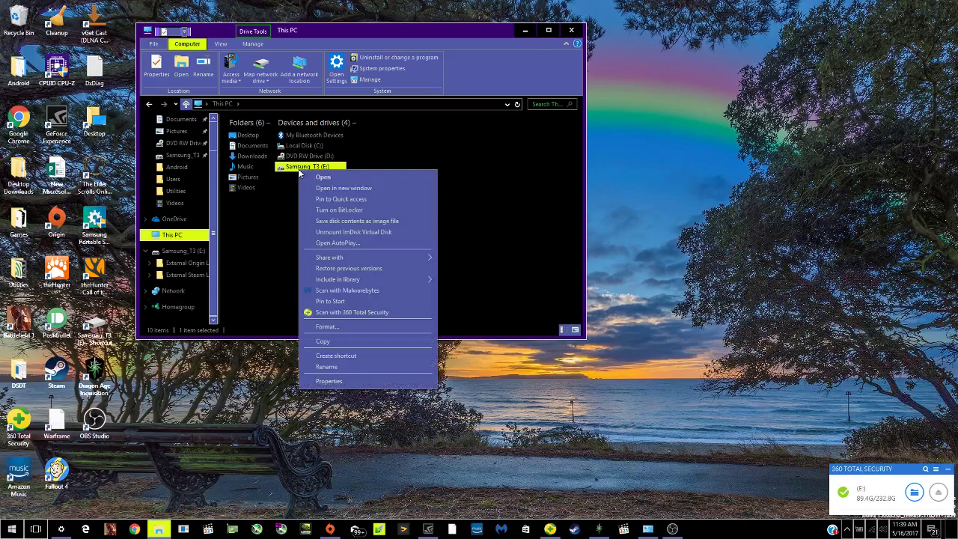
{"action": "left_click", "coordinate": [353, 328]}
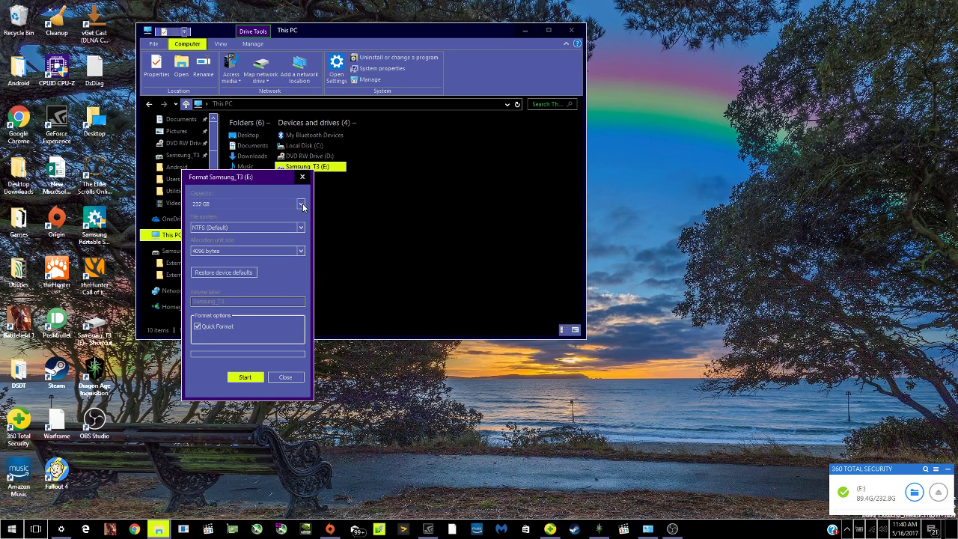
{"action": "left_click", "coordinate": [301, 177]}
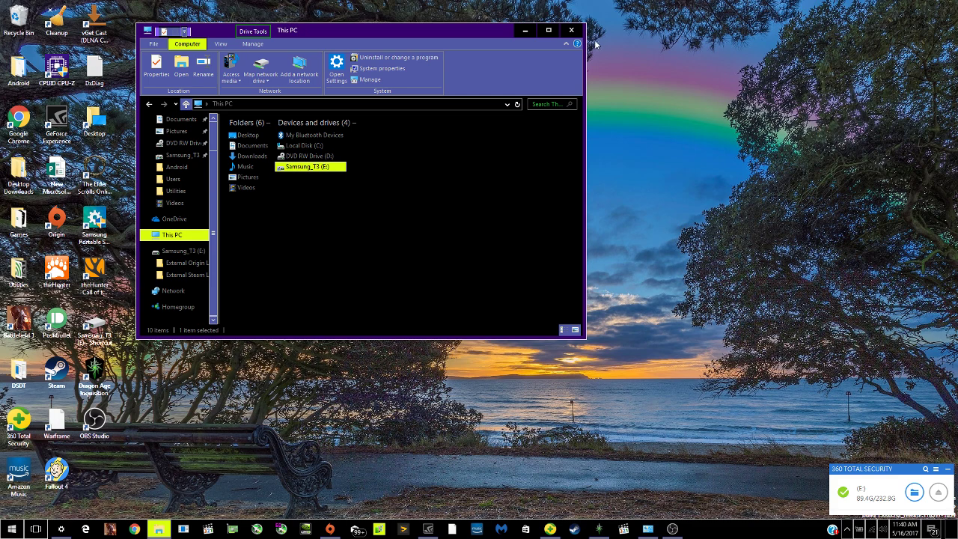
Step: Minimize Explorer, launch Steam and open Settings on the Downloads page
{"action": "left_click", "coordinate": [525, 31]}
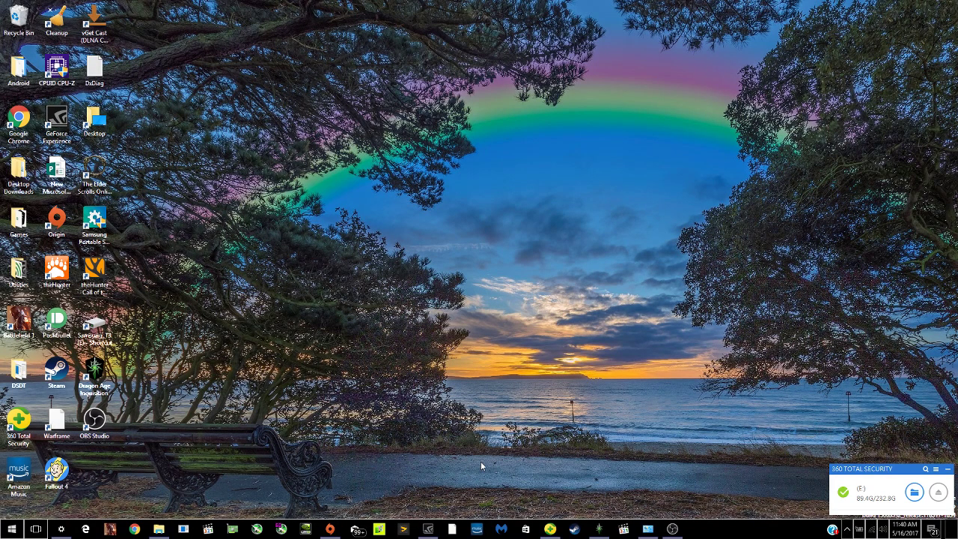
{"action": "left_click", "coordinate": [575, 529]}
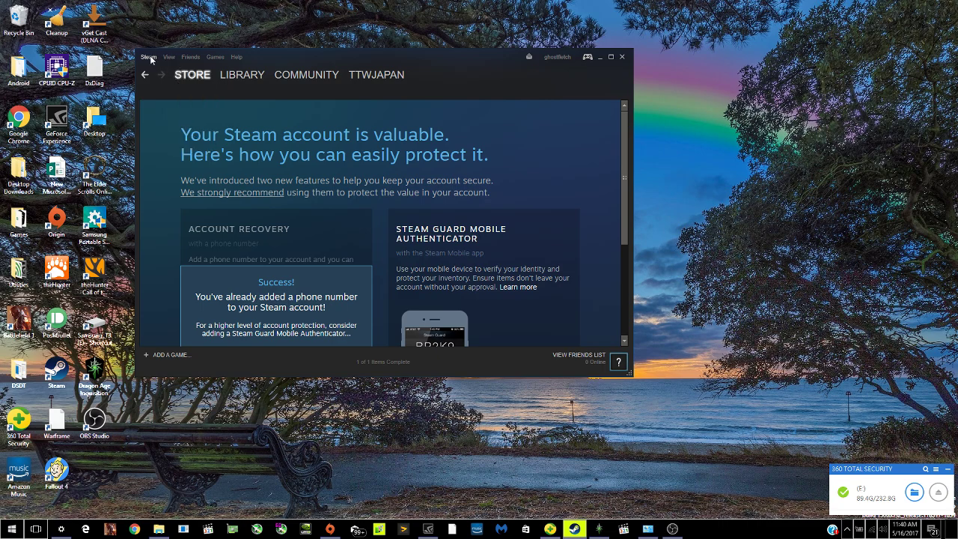
{"action": "left_click", "coordinate": [149, 57]}
{"action": "left_click", "coordinate": [152, 118]}
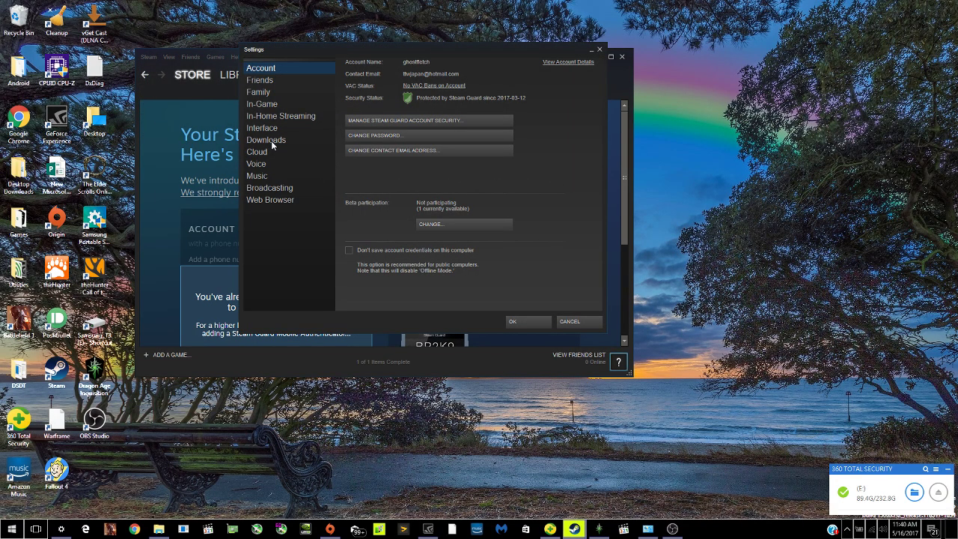
{"action": "left_click", "coordinate": [272, 141]}
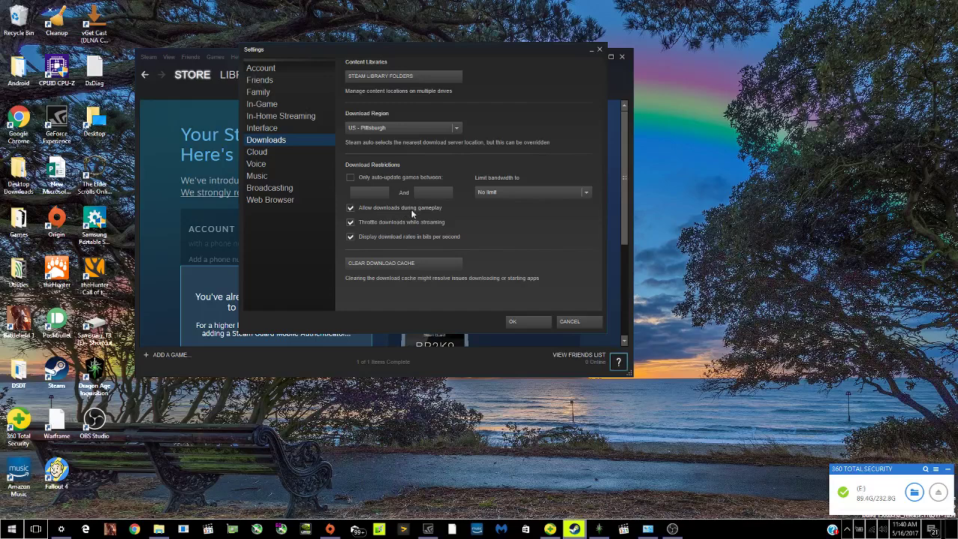
Step: Check E:\External Steam Library in Steam Library Folders, then close Settings with OK
{"action": "left_click", "coordinate": [411, 78]}
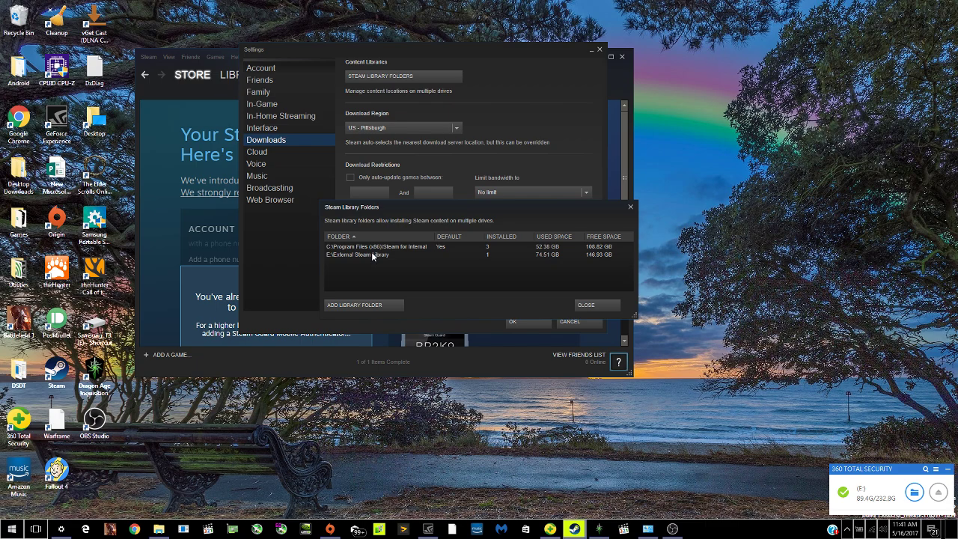
{"action": "left_click", "coordinate": [372, 257]}
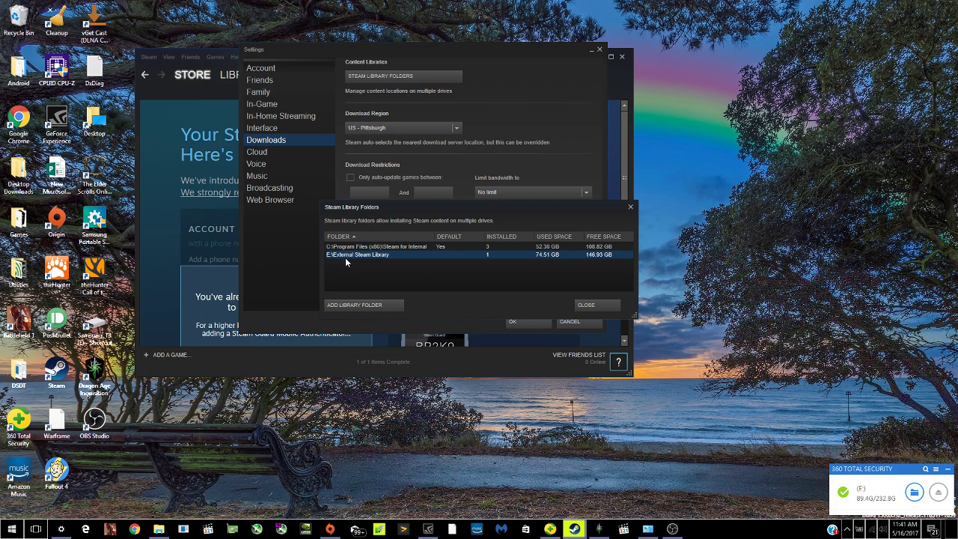
{"action": "left_click", "coordinate": [589, 307]}
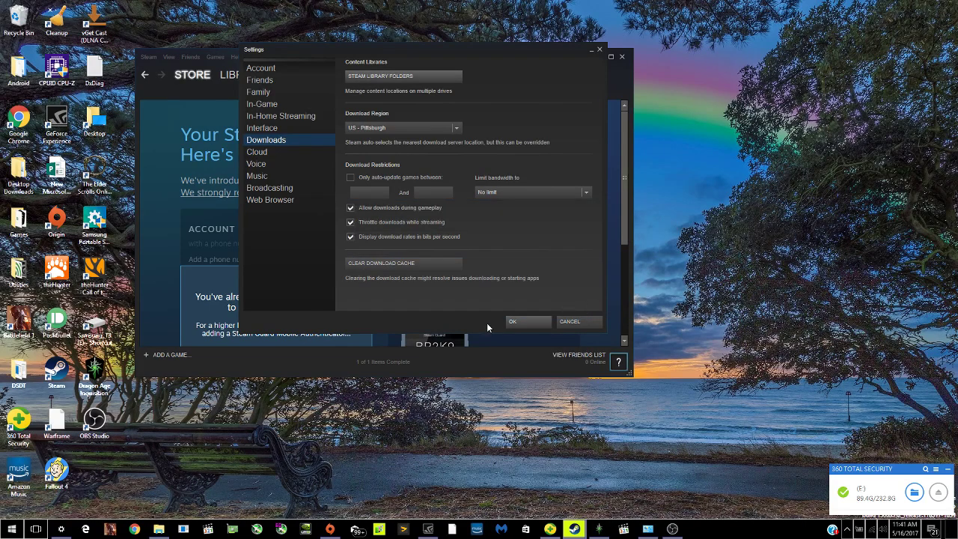
{"action": "left_click", "coordinate": [527, 322]}
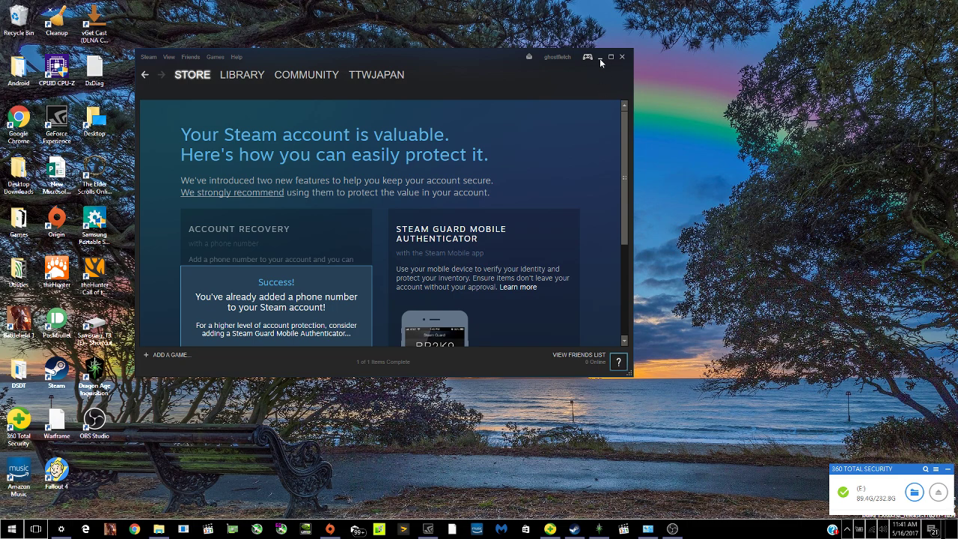
Step: Minimize Steam and bring Dragon Age: Inquisition back into view from the taskbar
{"action": "left_click", "coordinate": [599, 58]}
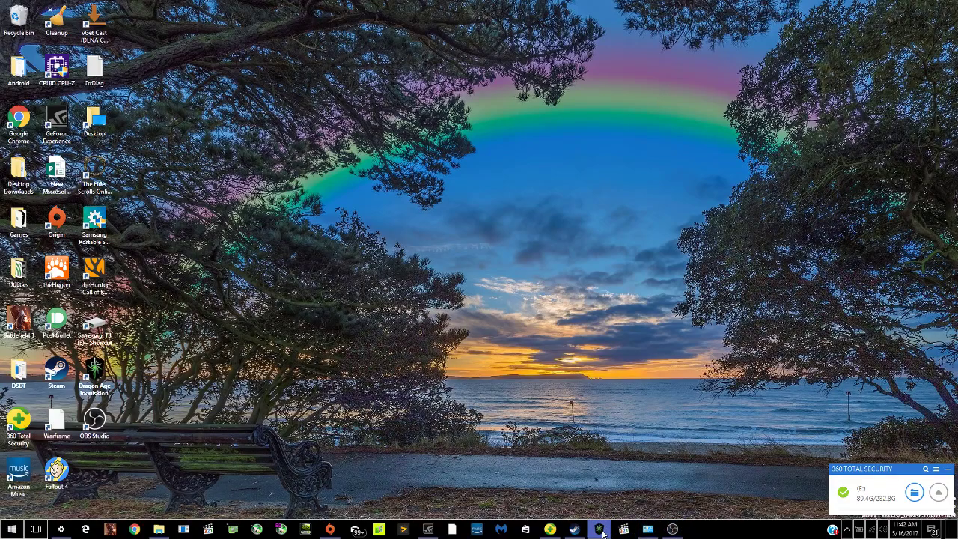
{"action": "mouse_move", "coordinate": [603, 530]}
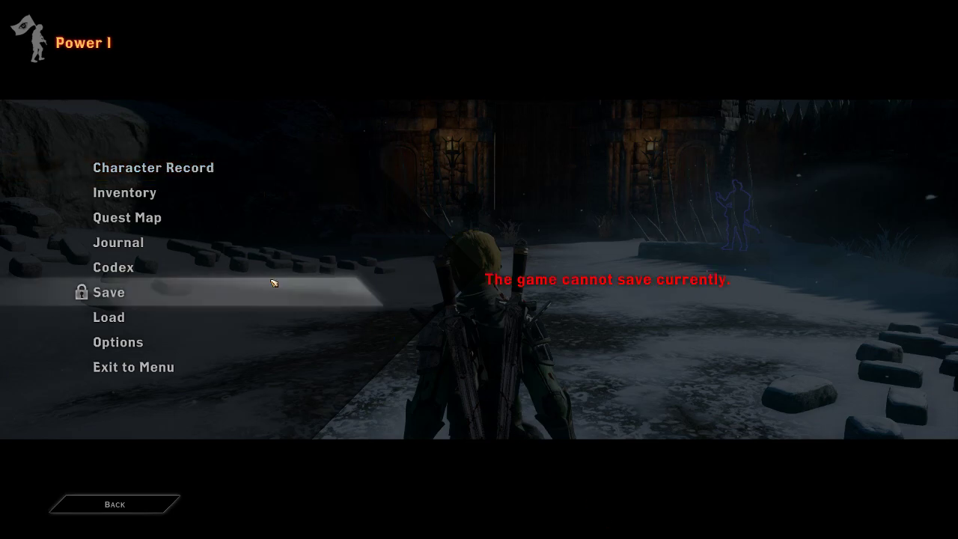
Step: Resume play, walk the character to the fortress gate, and open it with E
{"action": "left_click", "coordinate": [119, 505]}
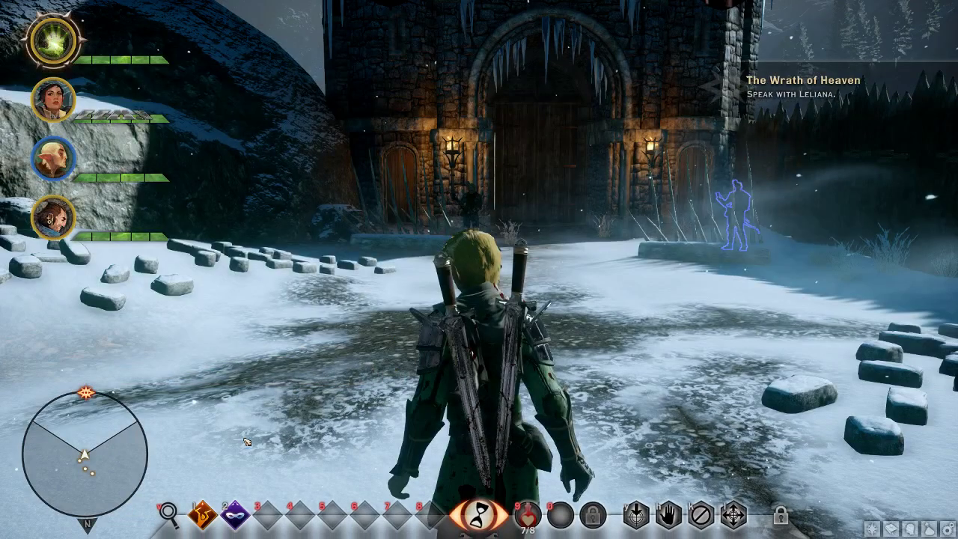
{"action": "scroll", "coordinate": [255, 428], "scroll_direction": "up", "scroll_amount": 2}
{"action": "key", "text": "w"}
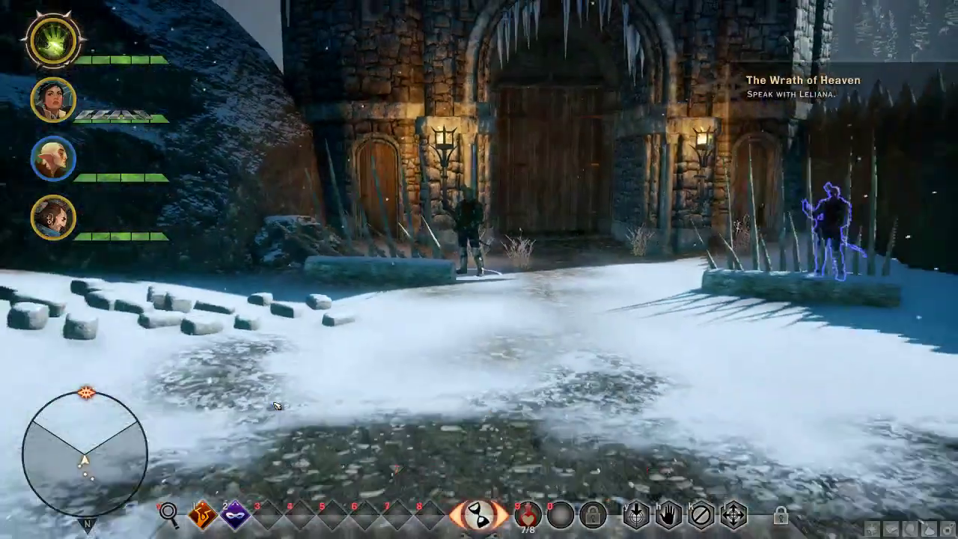
{"action": "key", "text": "w"}
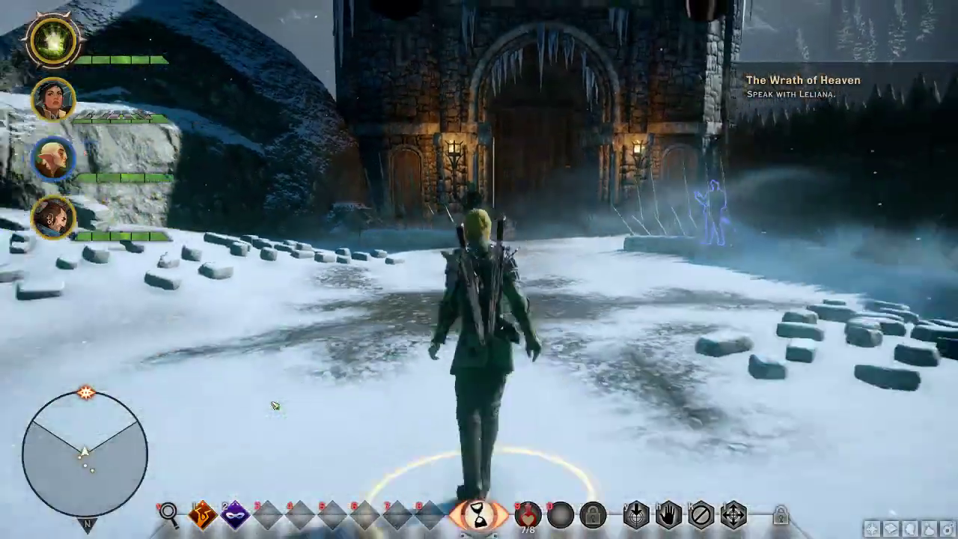
{"action": "key", "text": "w"}
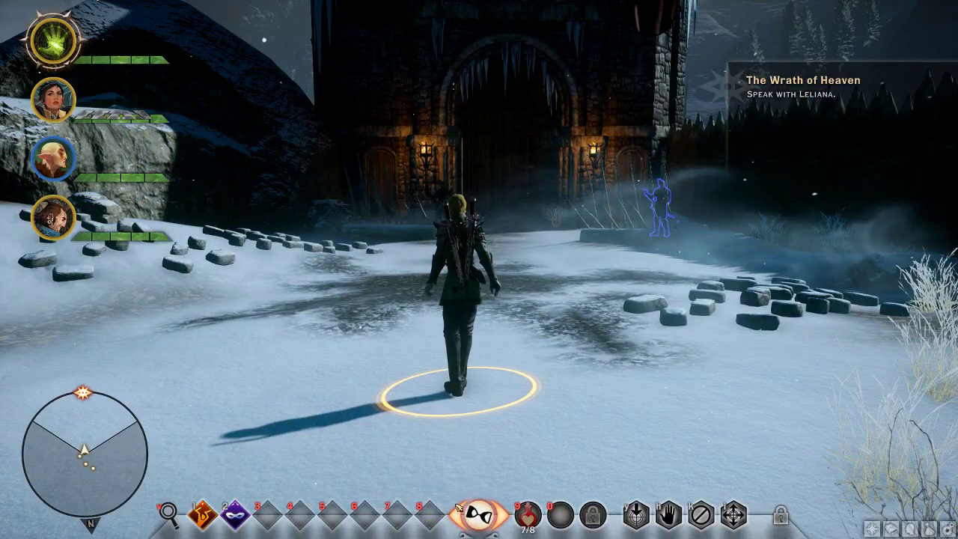
{"action": "key", "text": "w"}
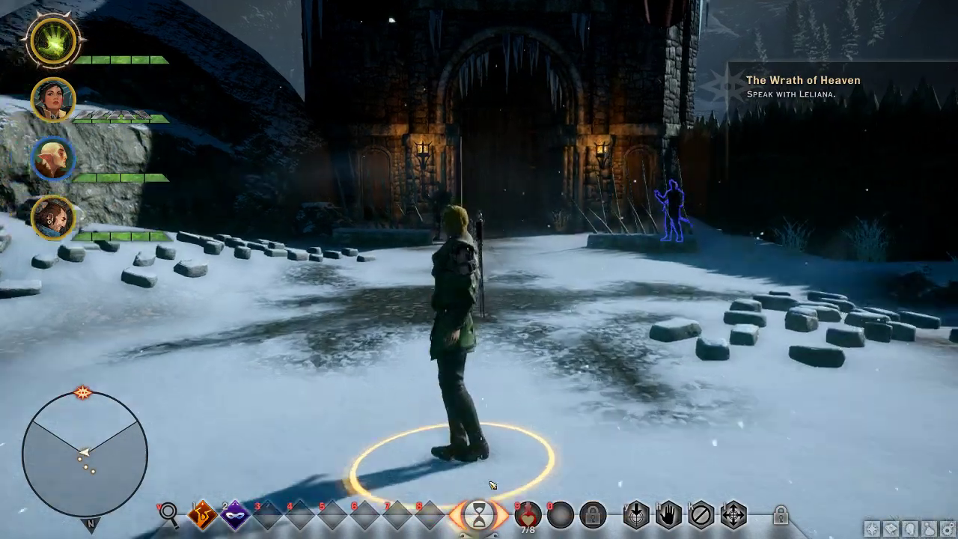
{"action": "key", "text": "F1"}
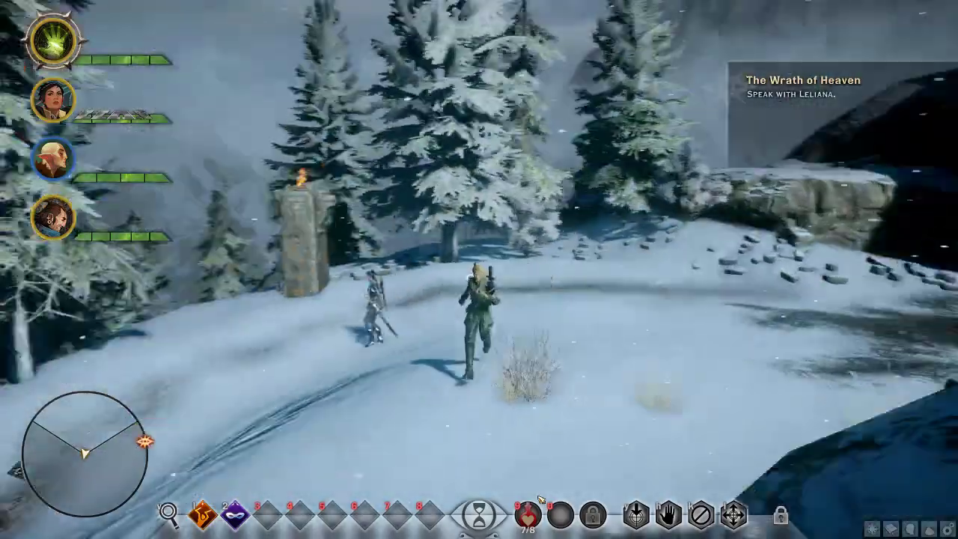
{"action": "key", "text": "w"}
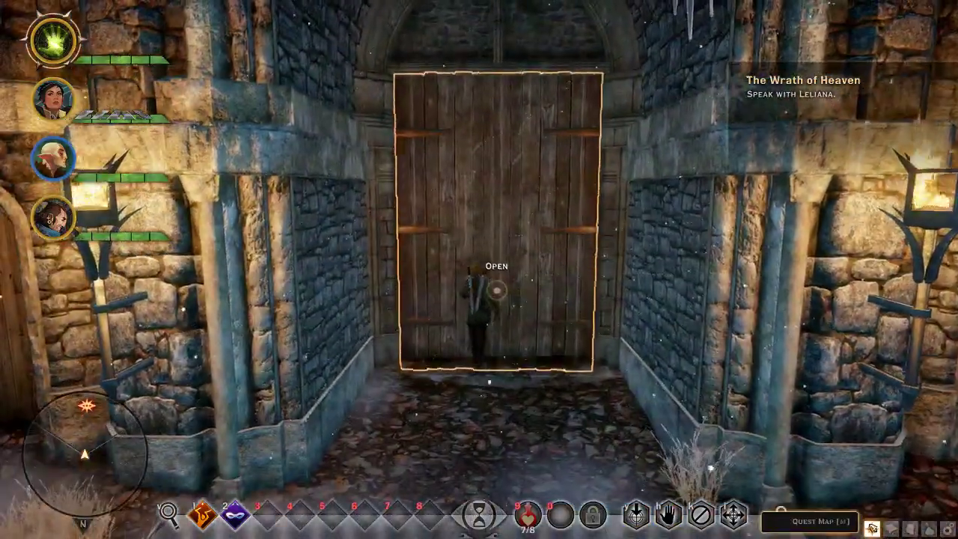
{"action": "key", "text": "e"}
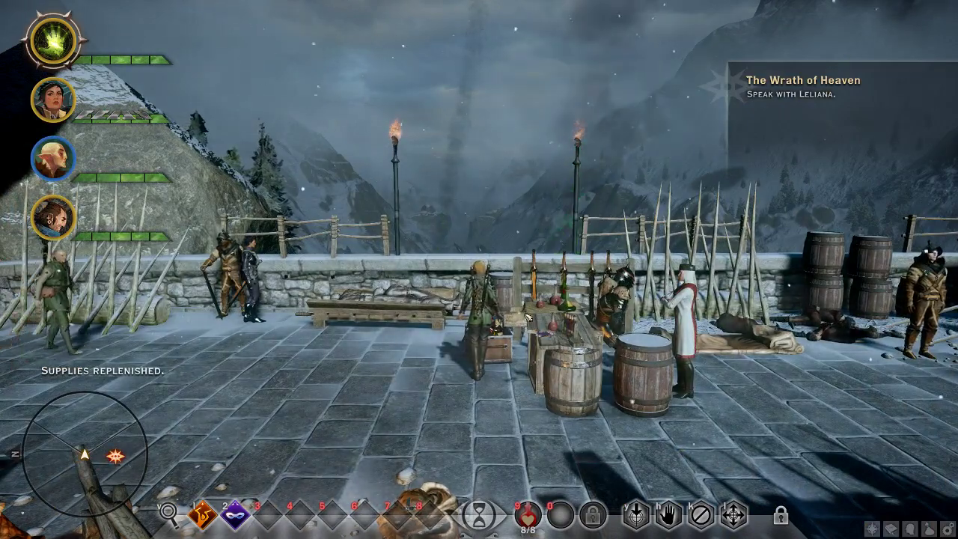
{"action": "left_click_drag", "start_coordinate": [502, 345], "coordinate": [410, 331]}
Step: Run the party along the snowy bridge walkway toward the far fortress
{"action": "key", "text": "w"}
{"action": "key", "text": "w"}
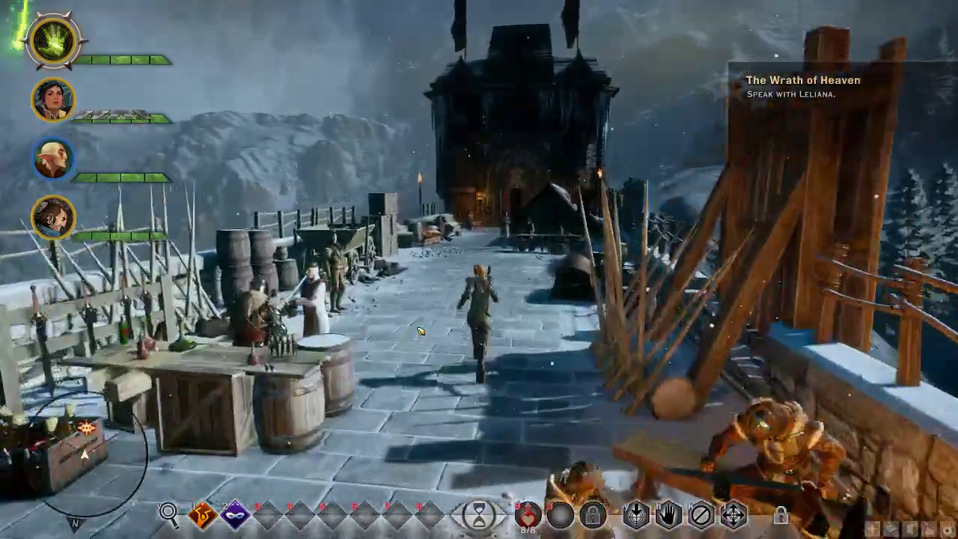
{"action": "key", "text": "w"}
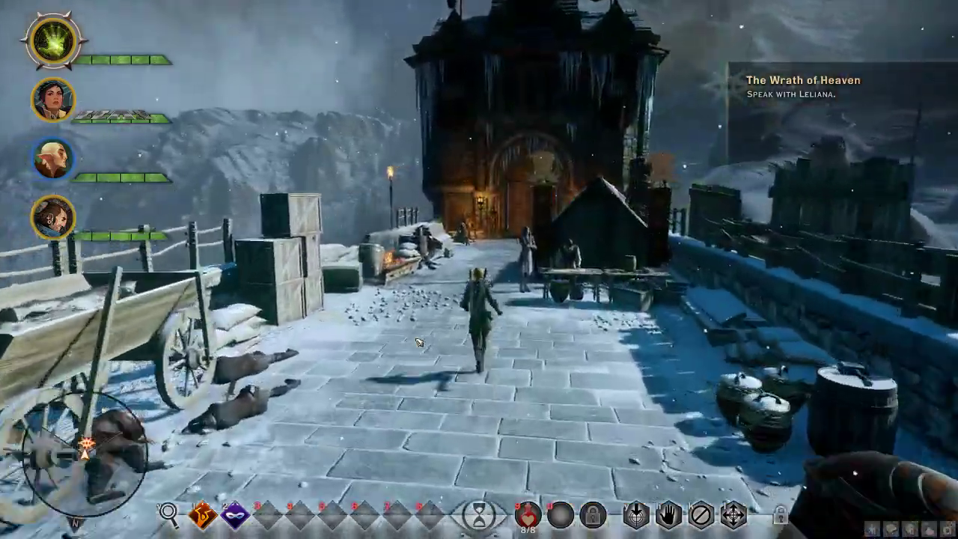